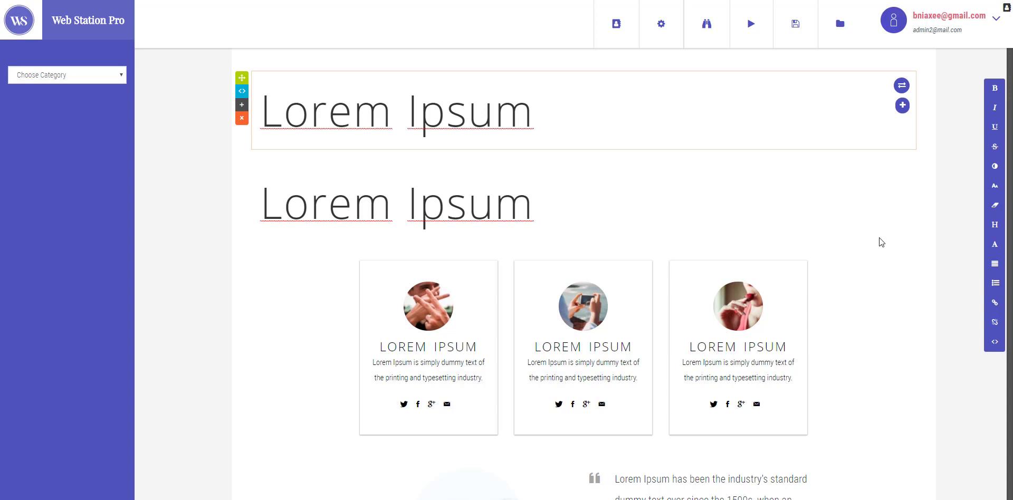
left_click(844, 219)
left_click(812, 112)
left_click(817, 203)
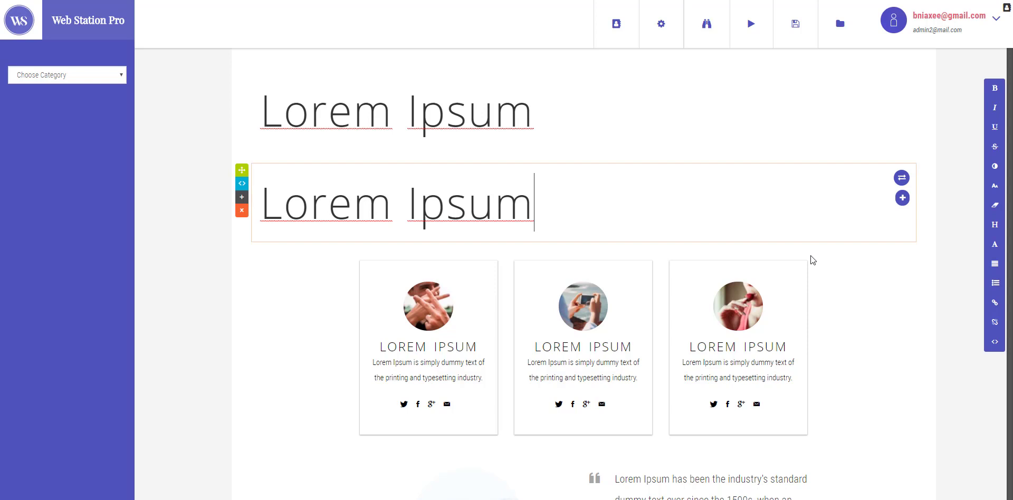
scroll(810, 256, "down", 2)
scroll(668, 248, "up", 2)
scroll(660, 246, "down", 1)
scroll(660, 246, "up", 1)
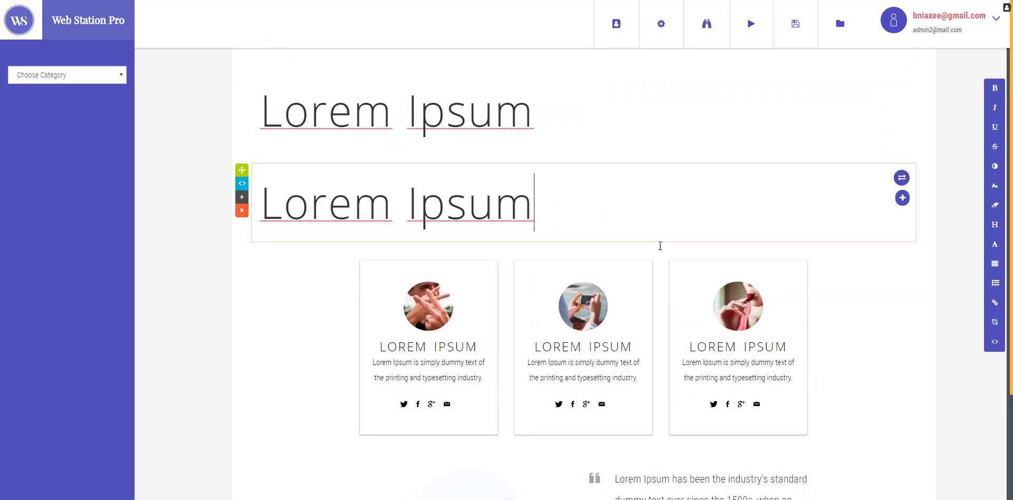
- Preview the page in Build View, look over its full length, and close the preview
left_click(705, 25)
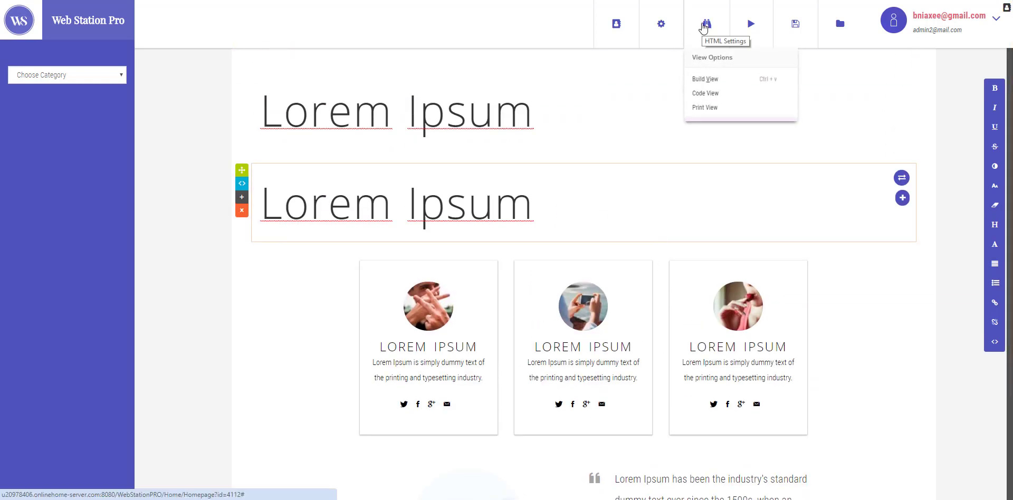
left_click(705, 85)
scroll(295, 216, "down", 3)
scroll(295, 216, "up", 2)
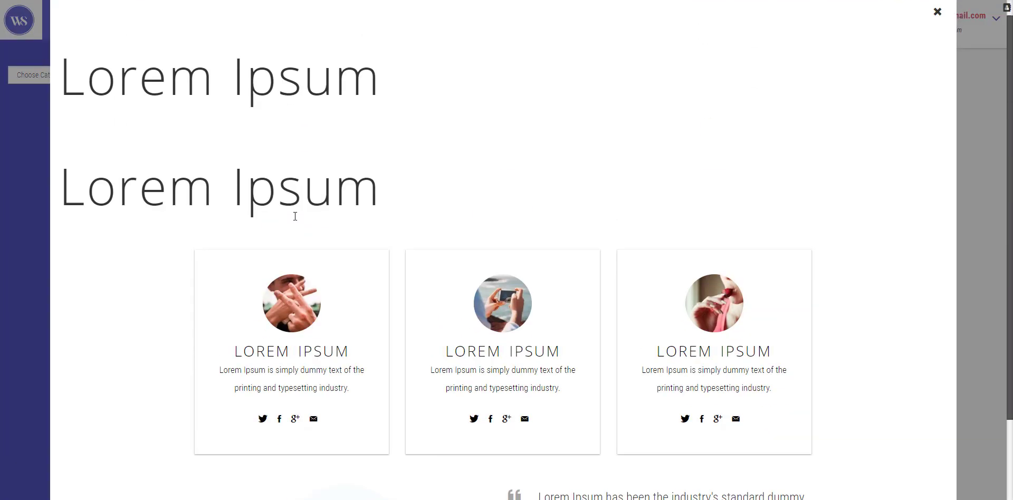
scroll(295, 217, "down", 2)
scroll(295, 216, "up", 3)
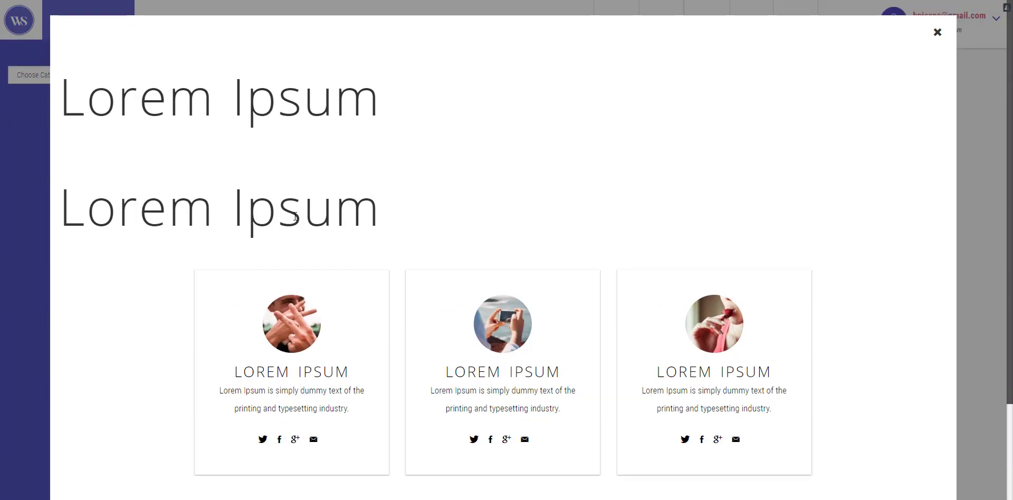
scroll(828, 188, "down", 3)
scroll(892, 104, "up", 3)
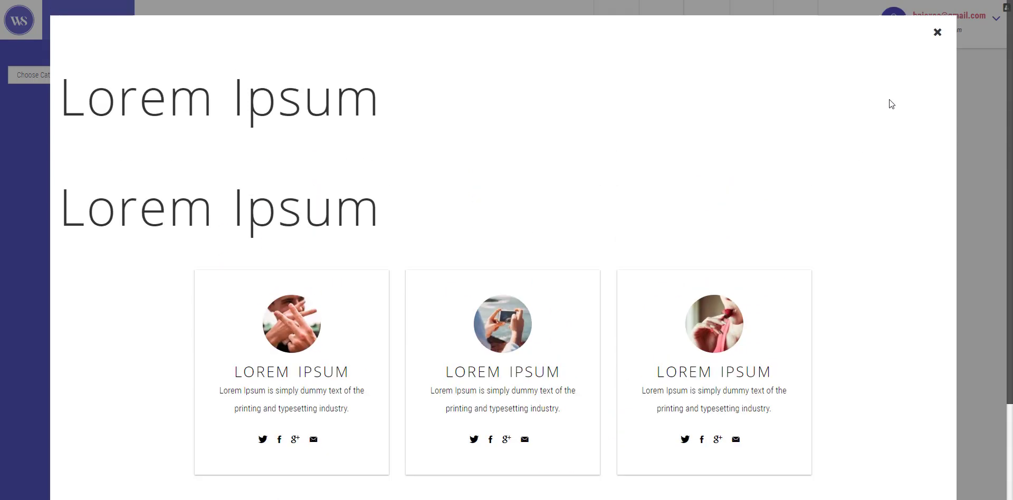
left_click(938, 32)
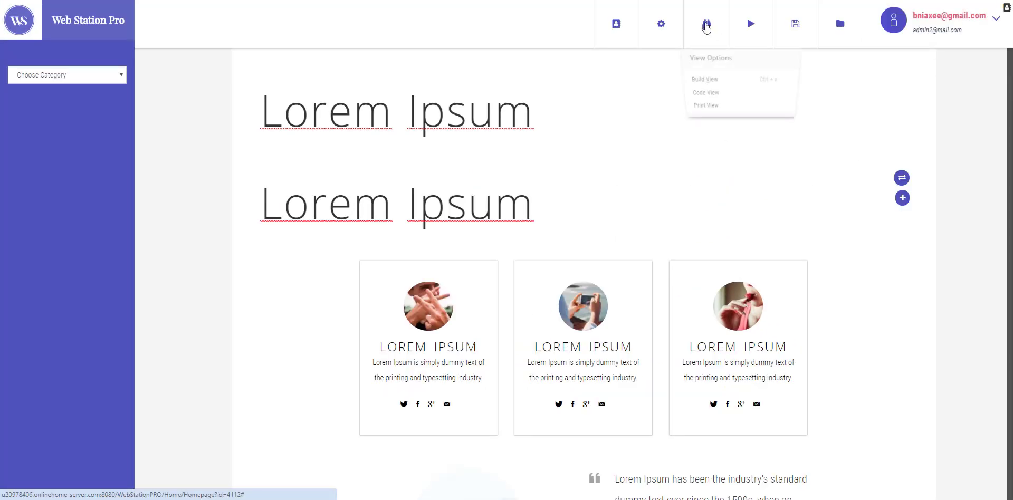
- Switch both large Lorem Ipsum headings to the narrower container aligned with the cards and check them in Build View
left_click(903, 179)
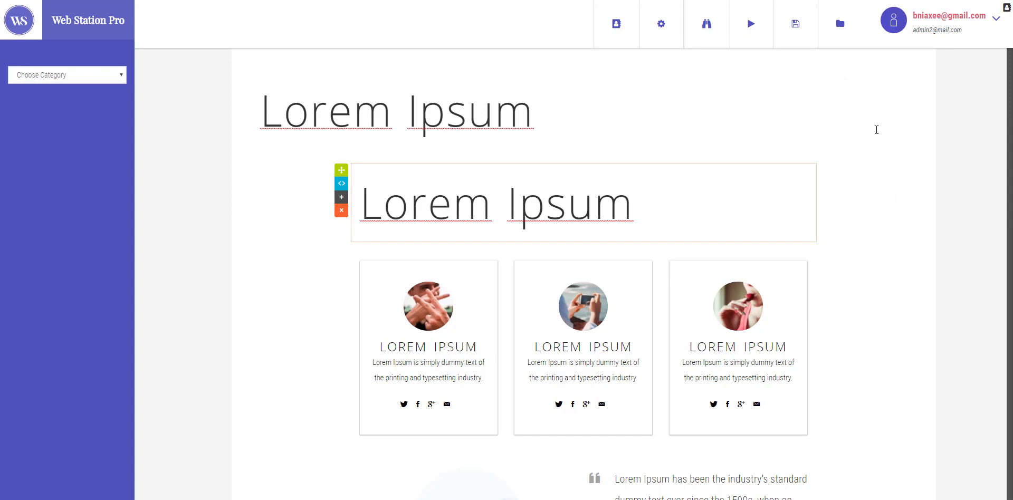
left_click(903, 91)
mouse_move(702, 27)
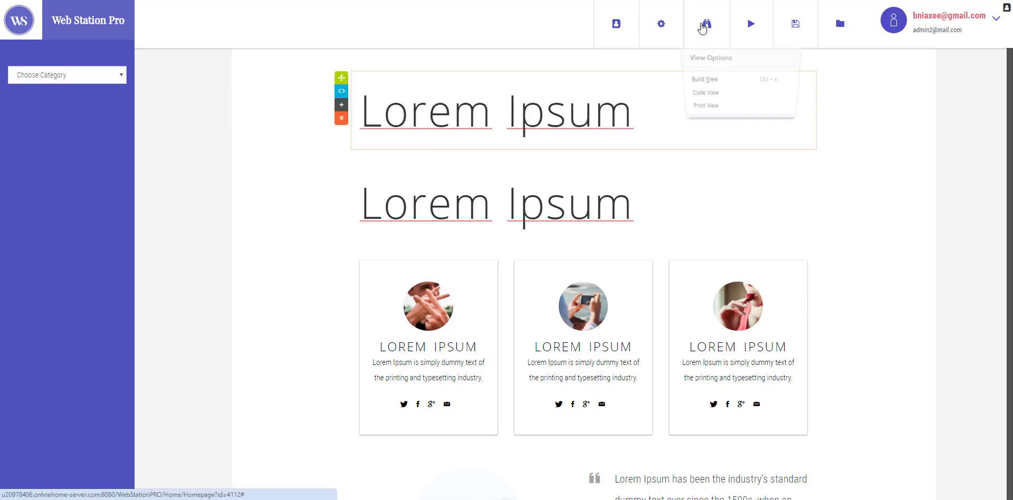
left_click(707, 79)
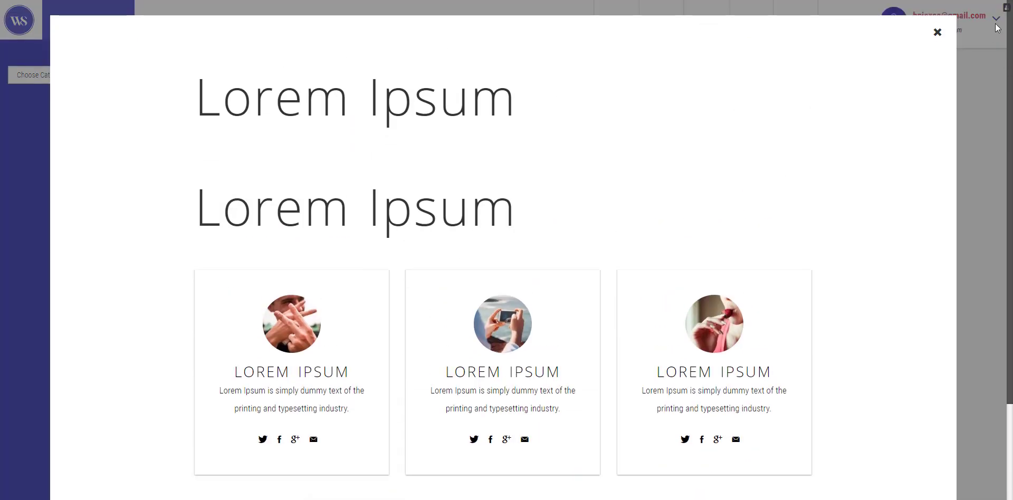
left_click(937, 11)
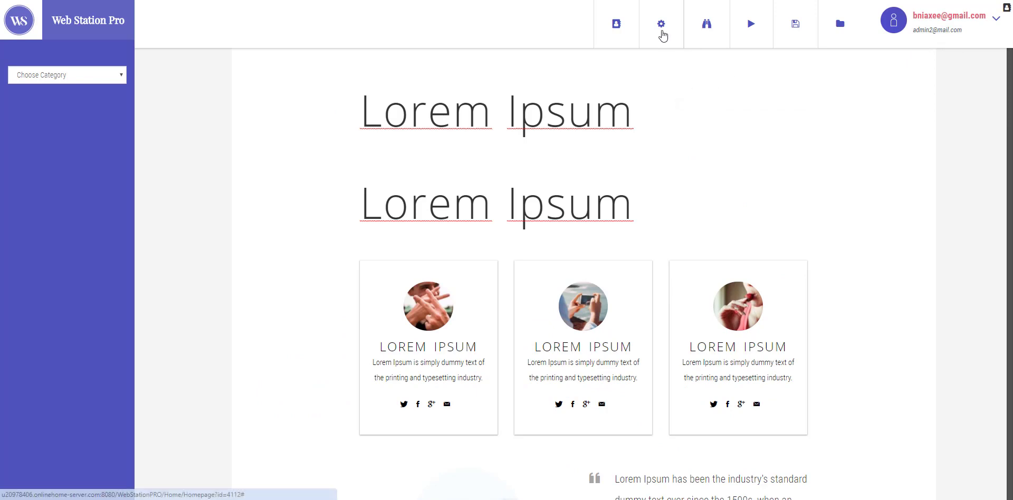
- Create a build of the page named MyNewBuild and dismiss the completion message
mouse_move(705, 26)
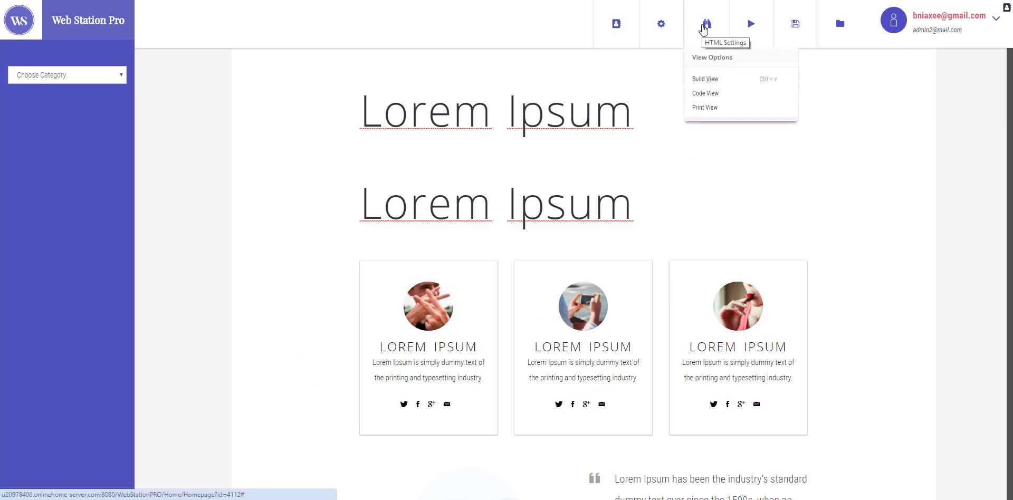
mouse_move(754, 26)
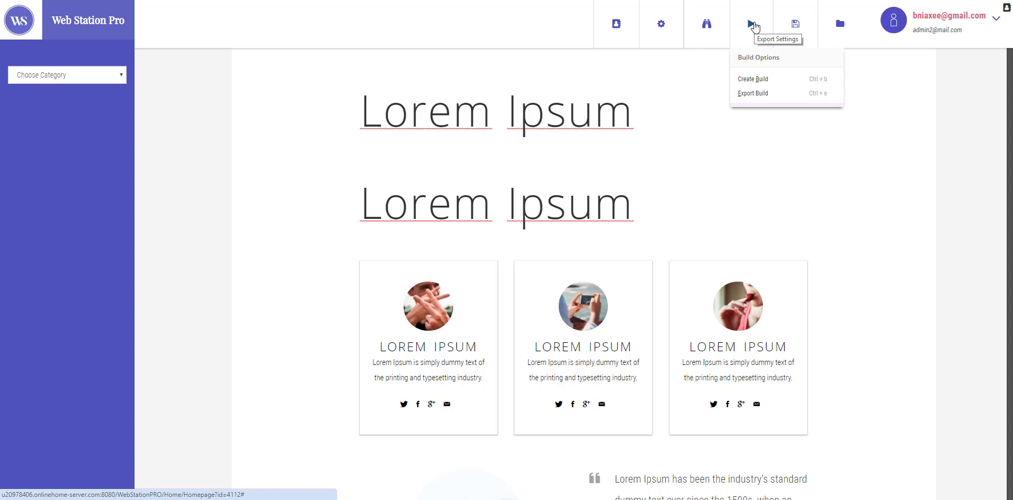
left_click(753, 81)
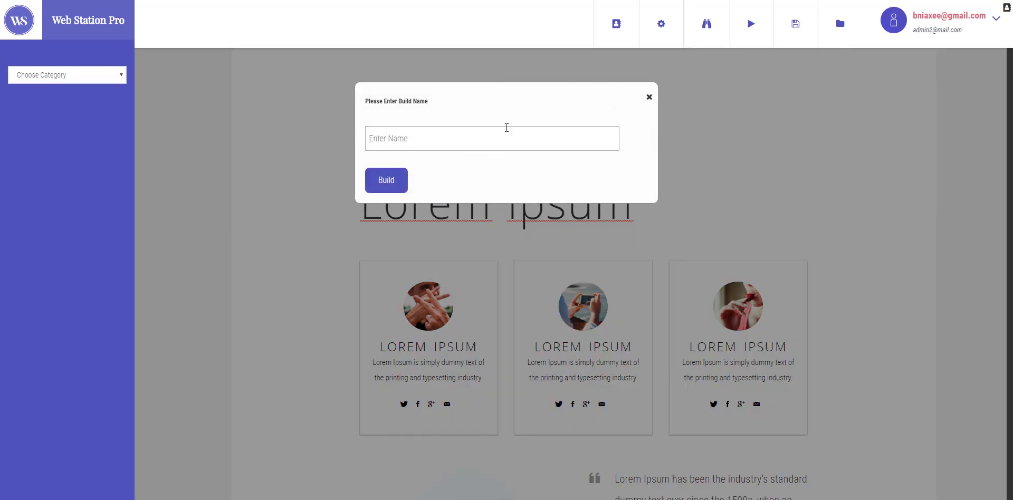
type("He")
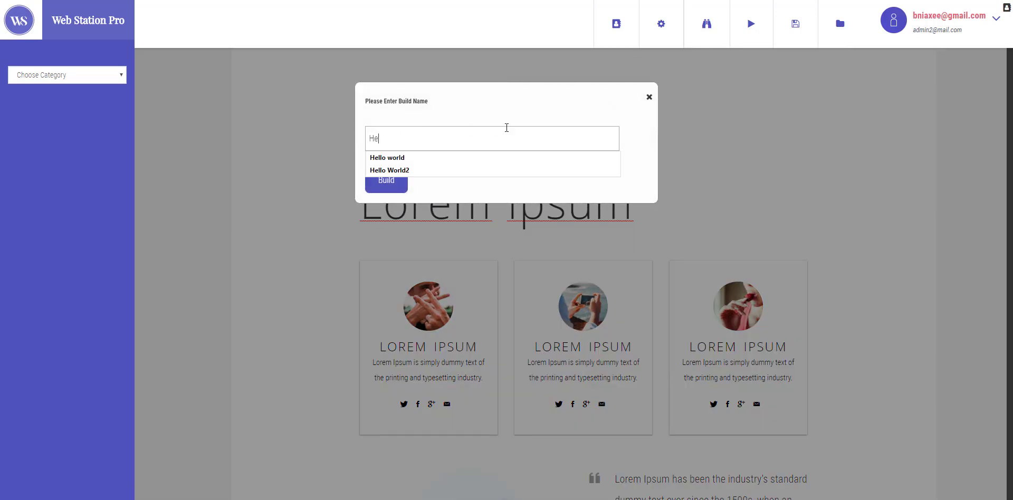
key("BackSpace")
key("BackSpace")
type("MyNewBiu")
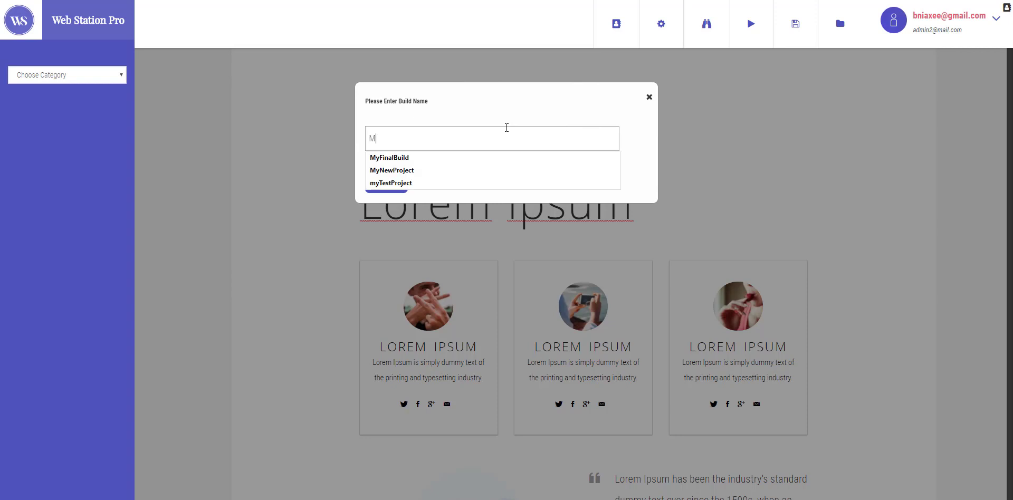
key("BackSpace")
key("BackSpace")
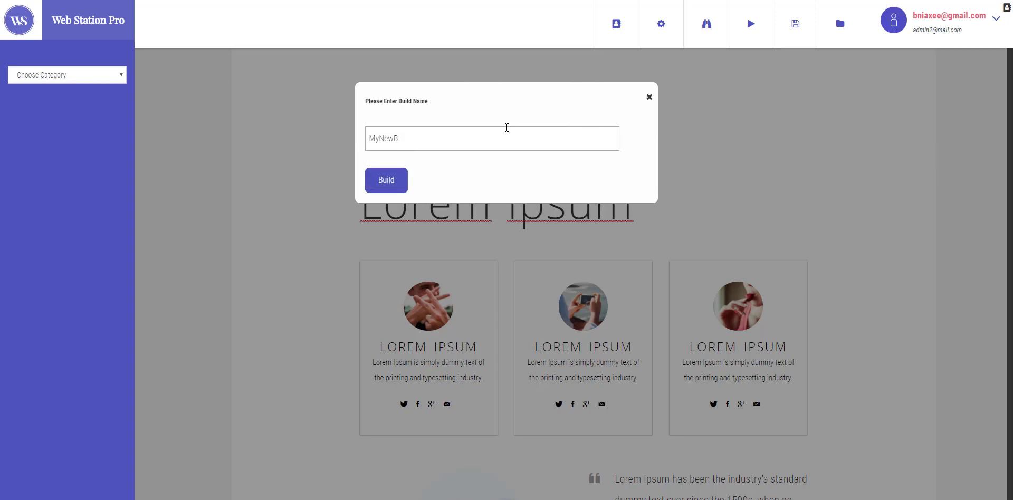
type("uild")
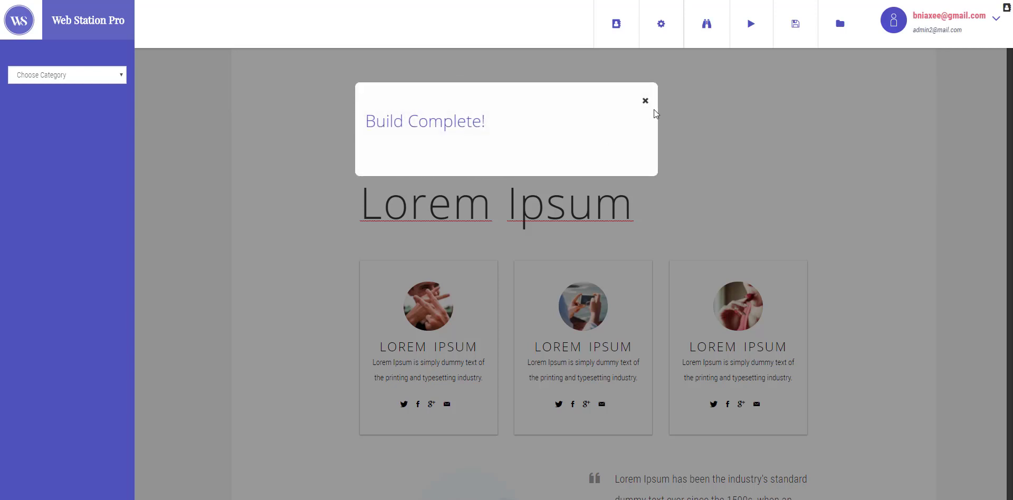
left_click(645, 101)
- Find MyNewBuild among the exportable builds and download it as a zip file
left_click(706, 24)
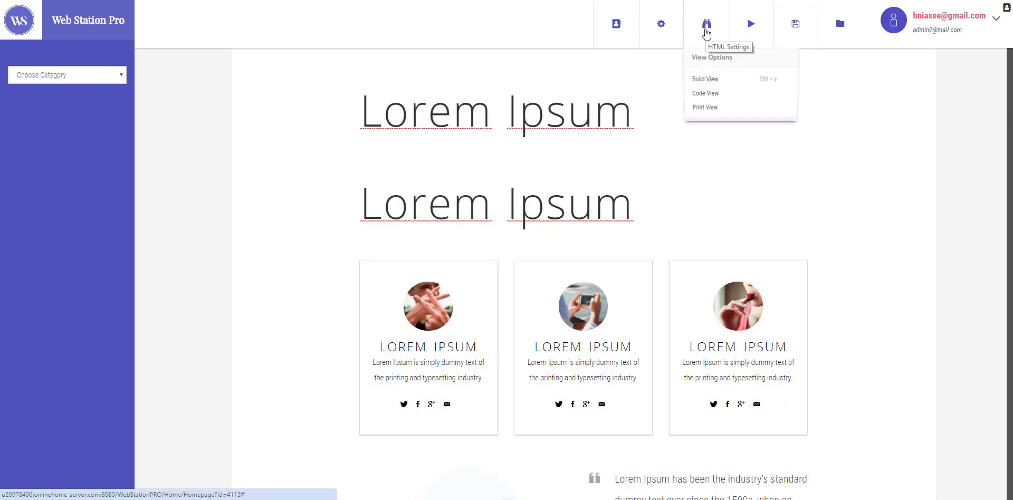
left_click(751, 24)
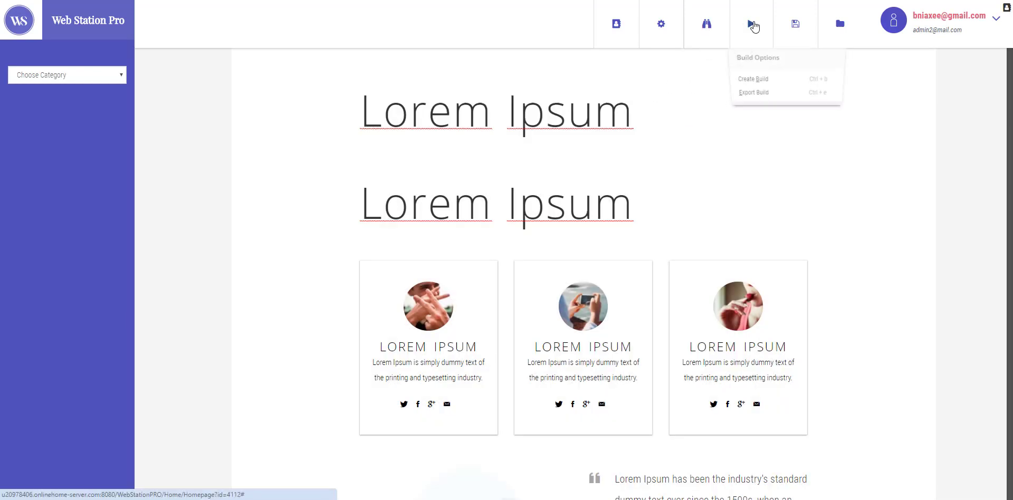
left_click(753, 94)
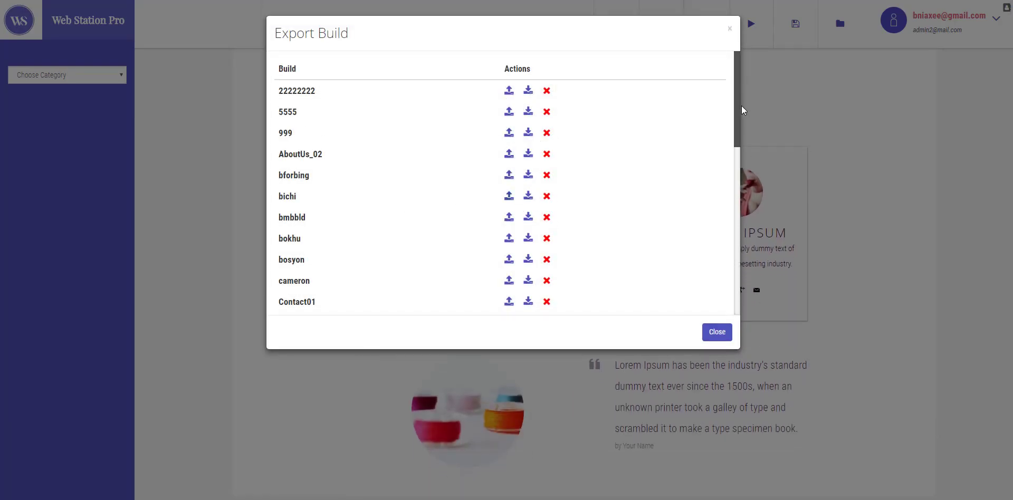
scroll(732, 139, "down", 1)
left_click_drag(732, 139, 707, 287)
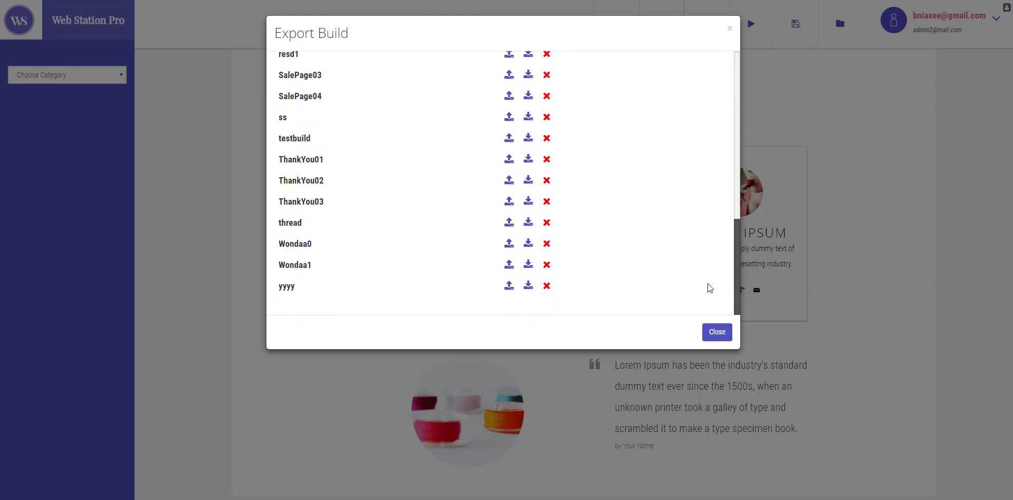
left_click_drag(713, 254, 727, 208)
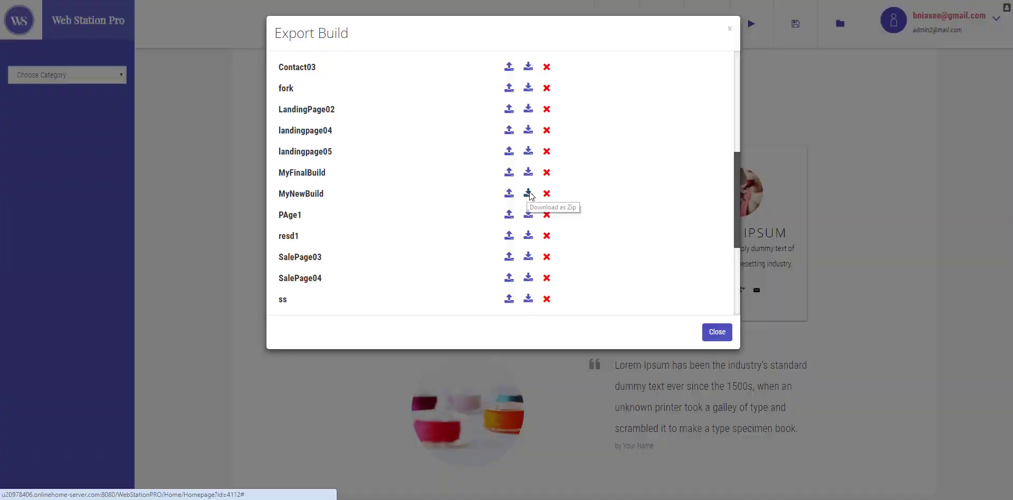
left_click(528, 194)
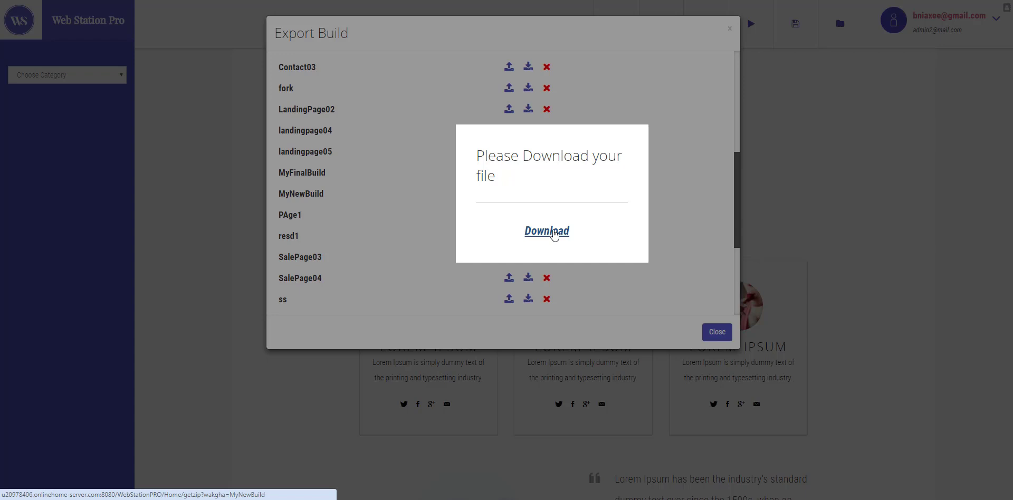
left_click(554, 235)
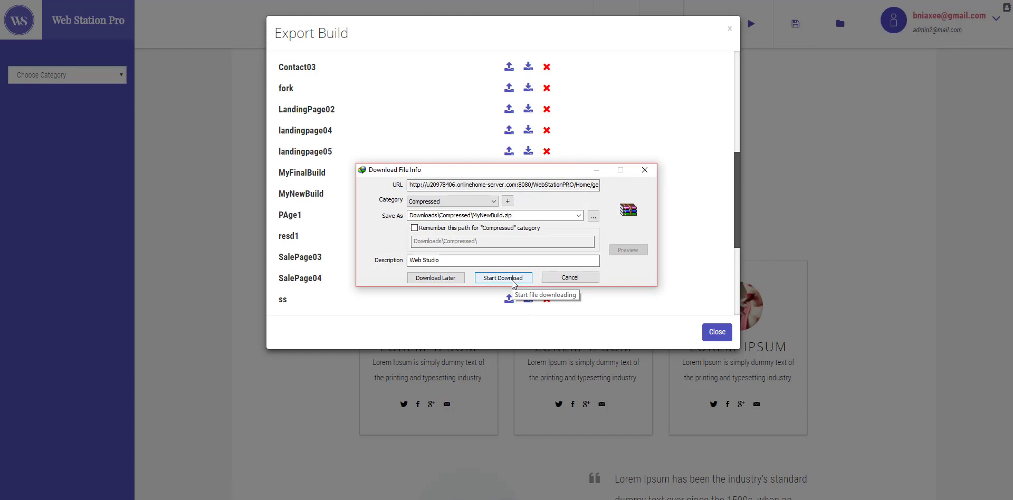
left_click(503, 278)
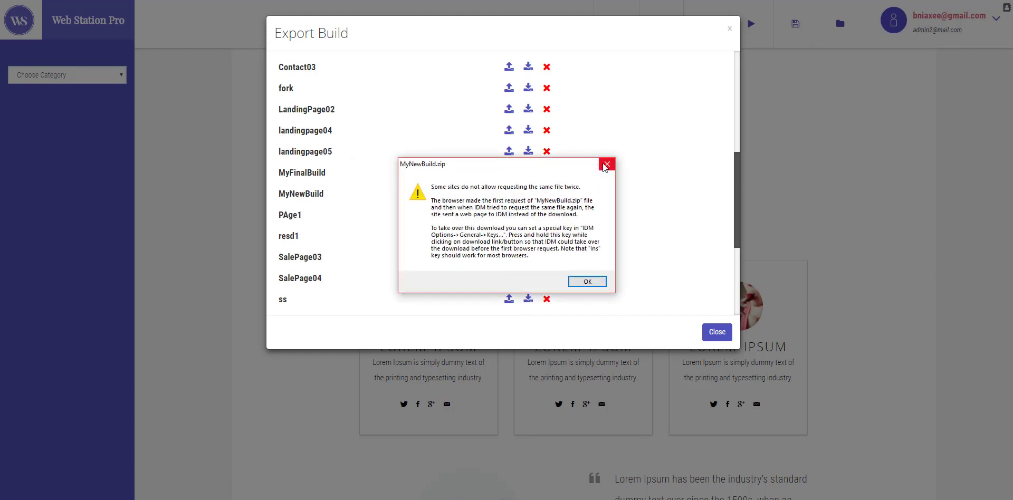
left_click(604, 165)
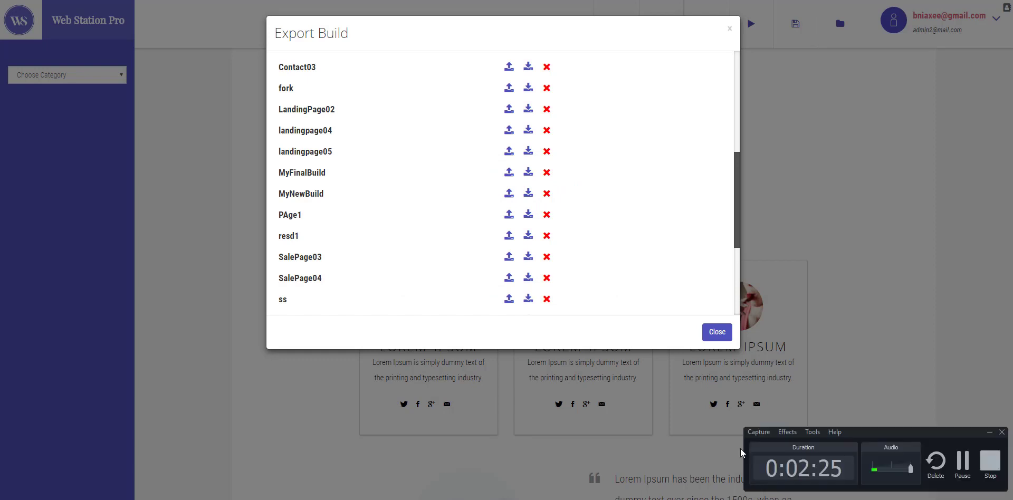
- Switch to File Explorer, extract MyNewBuild.zip in New folder (2), and open the extracted MyNewBuild folder
left_click(1003, 474)
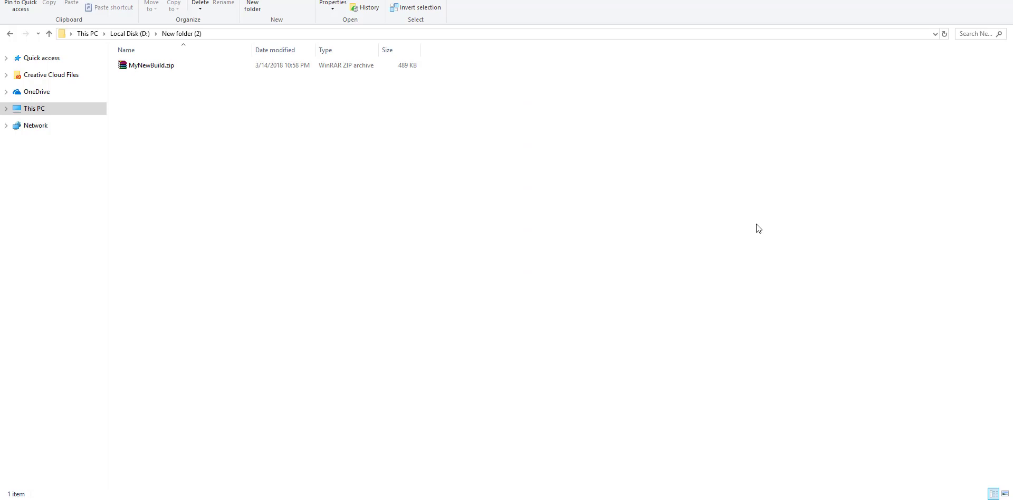
right_click(141, 69)
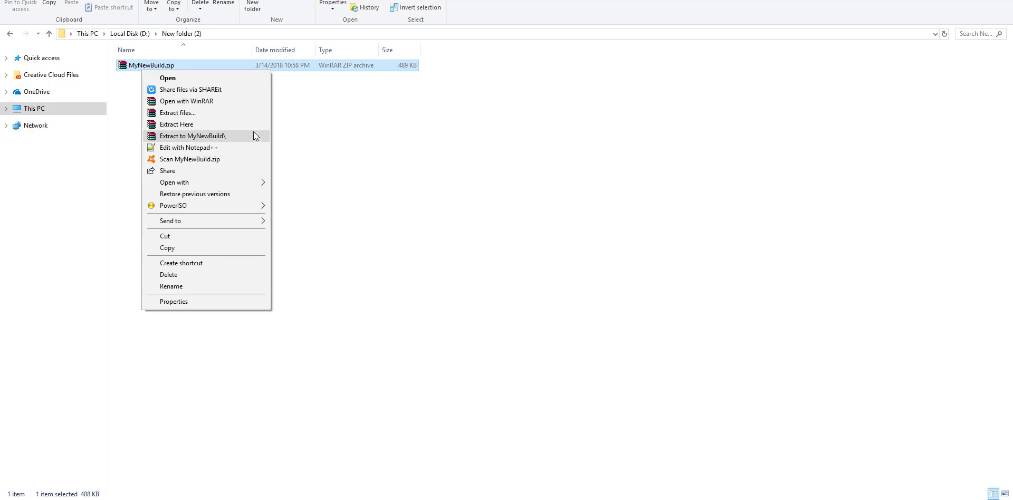
left_click(180, 125)
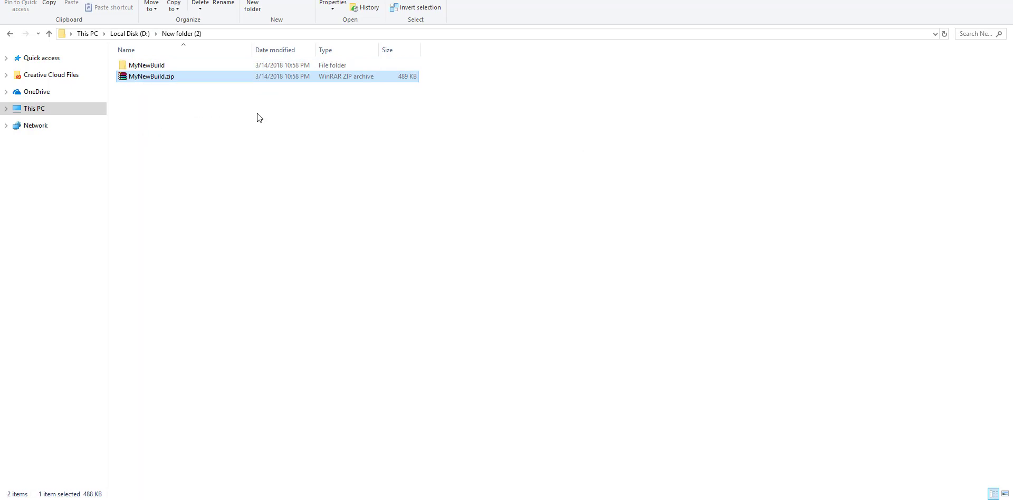
double_click(153, 64)
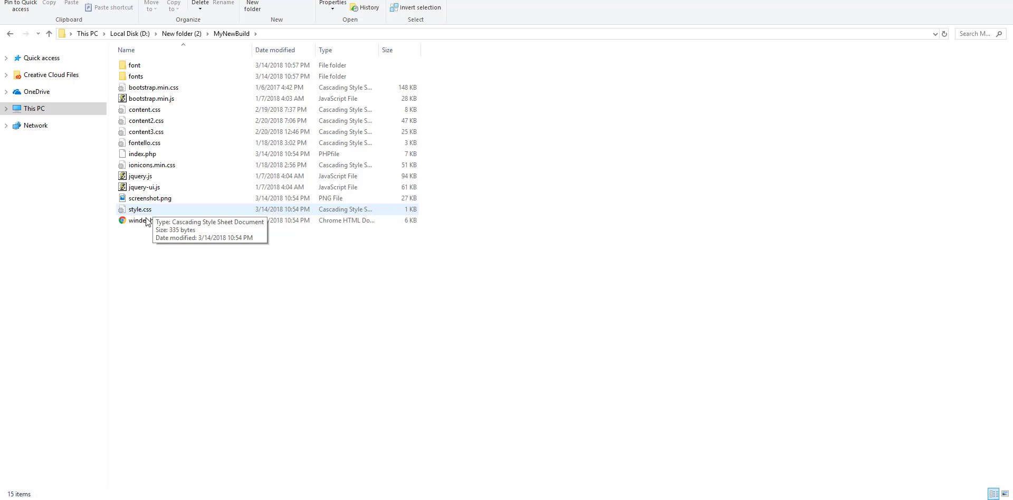
- Open windex.html from the extracted build in the browser and look over the exported page
right_click(147, 221)
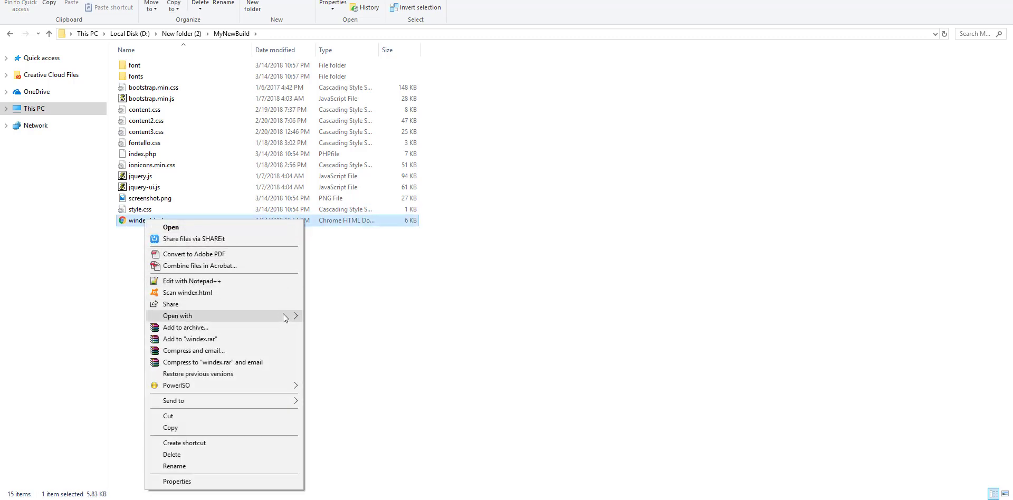
left_click(124, 282)
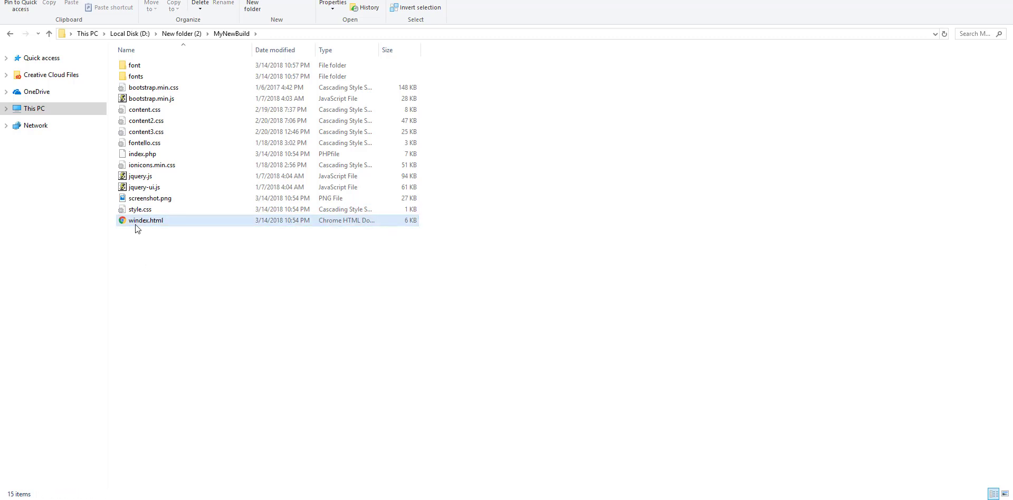
right_click(135, 224)
mouse_move(267, 324)
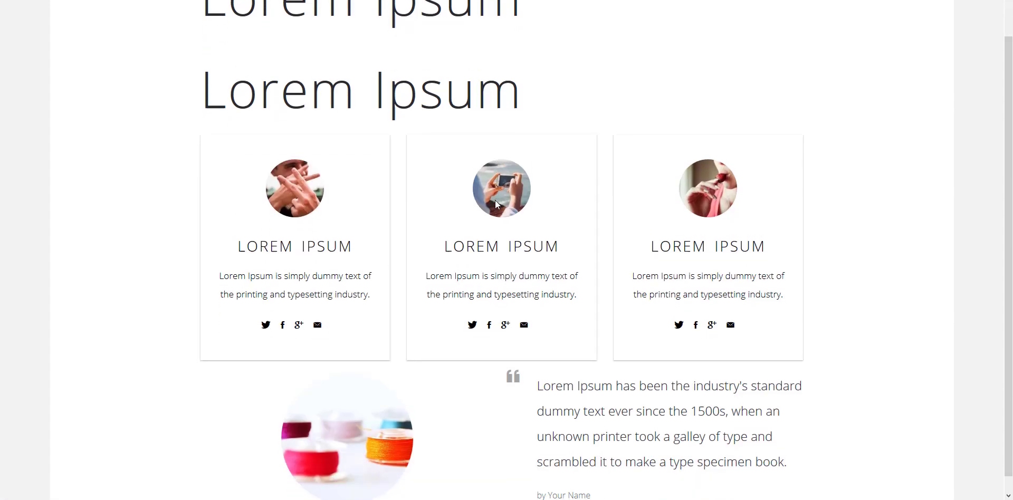
scroll(495, 200, "down", 1)
scroll(495, 201, "up", 2)
scroll(494, 200, "down", 2)
scroll(495, 200, "up", 2)
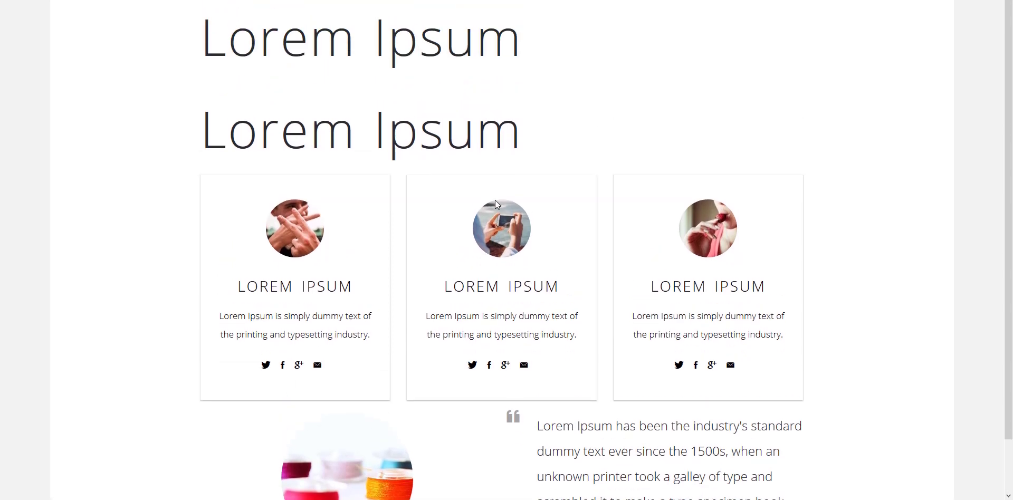
- Close the exported page and go back to New folder (2), dismissing the CCleaner notification
scroll(495, 204, "down", 1)
key("alt+F4")
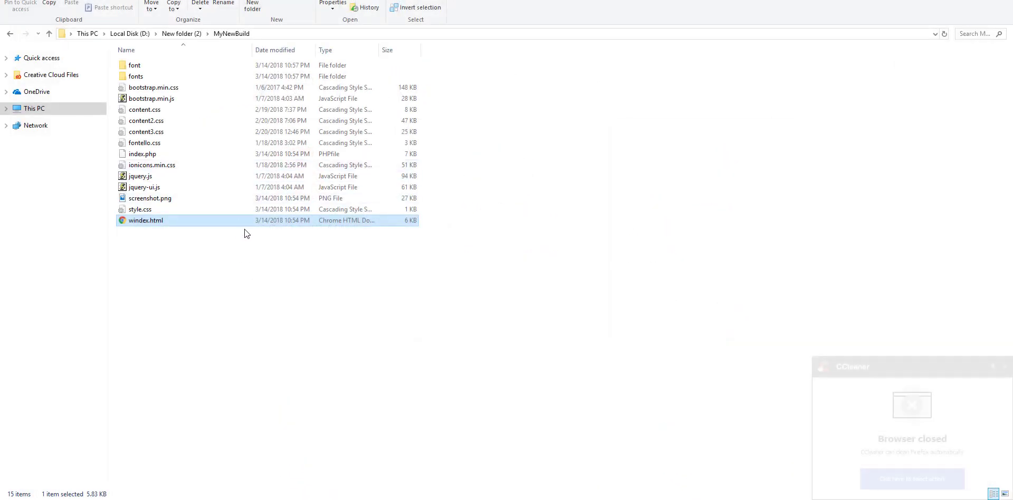
key("BackSpace")
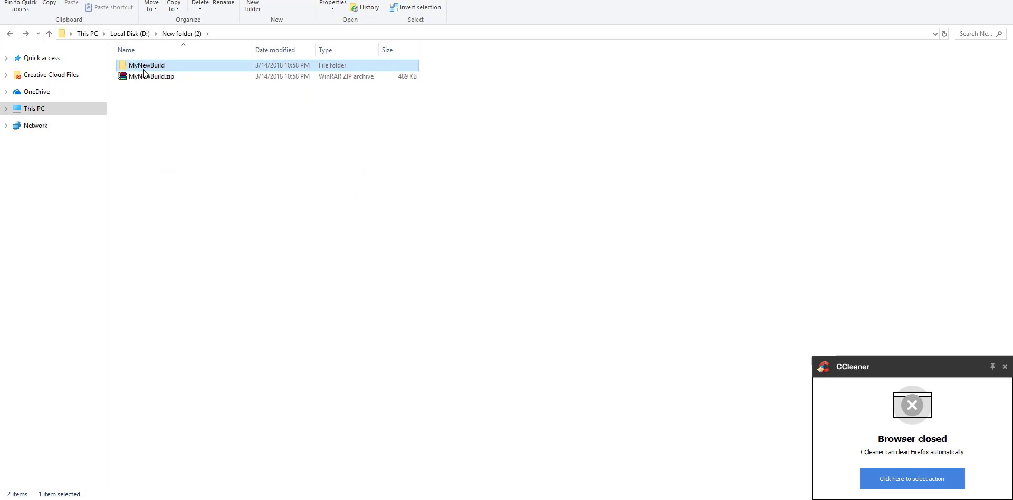
left_click(1004, 367)
left_click(335, 253)
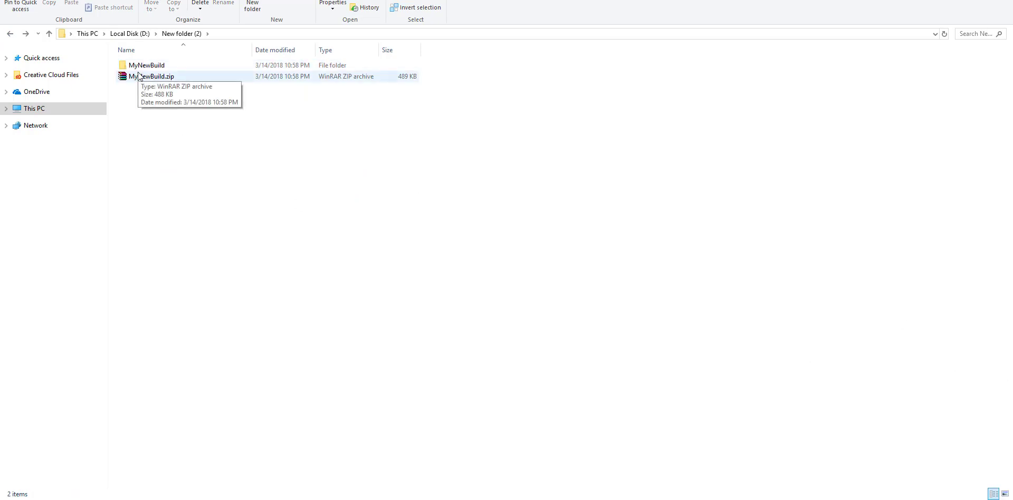
left_click(139, 76)
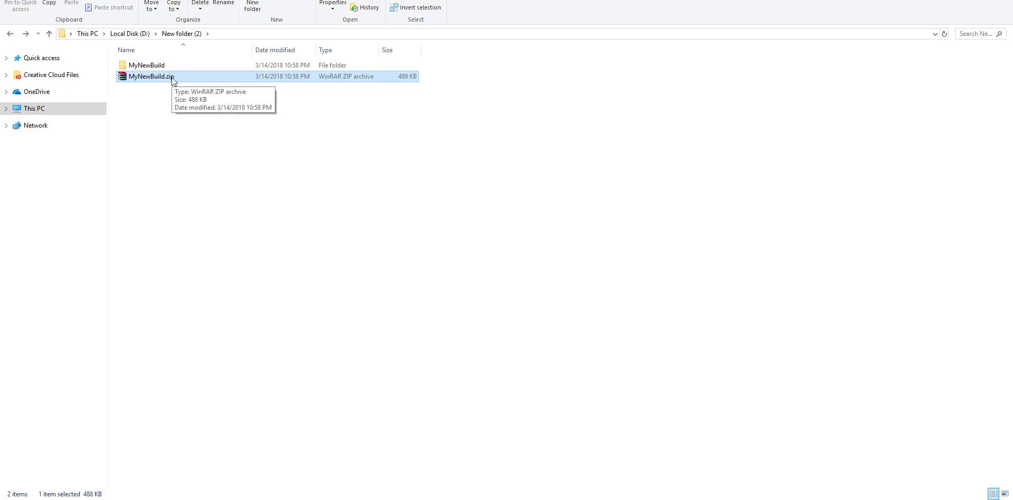
left_click(182, 118)
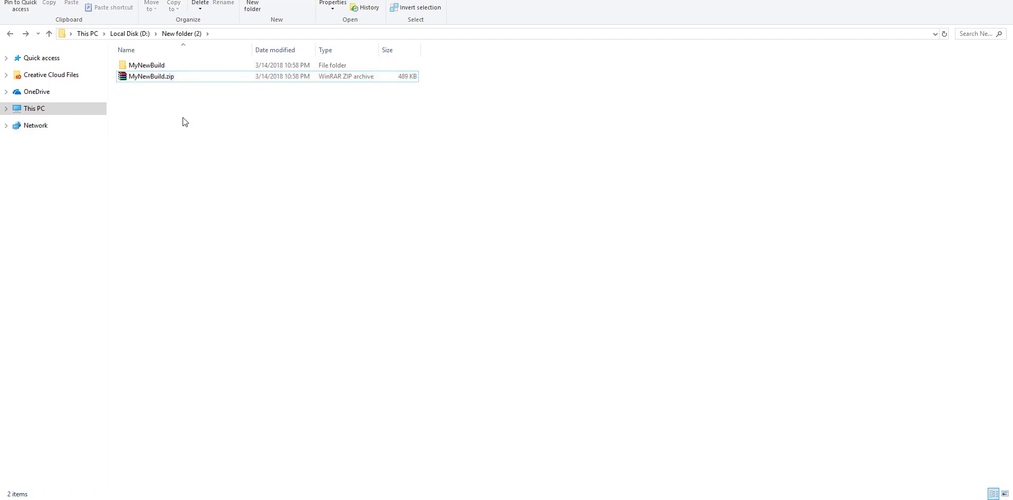
left_click(168, 78)
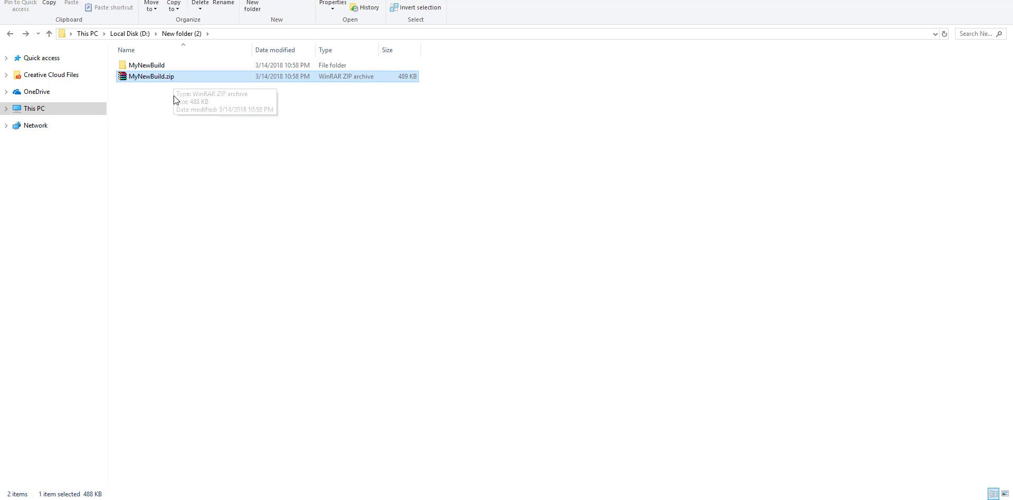
left_click(183, 150)
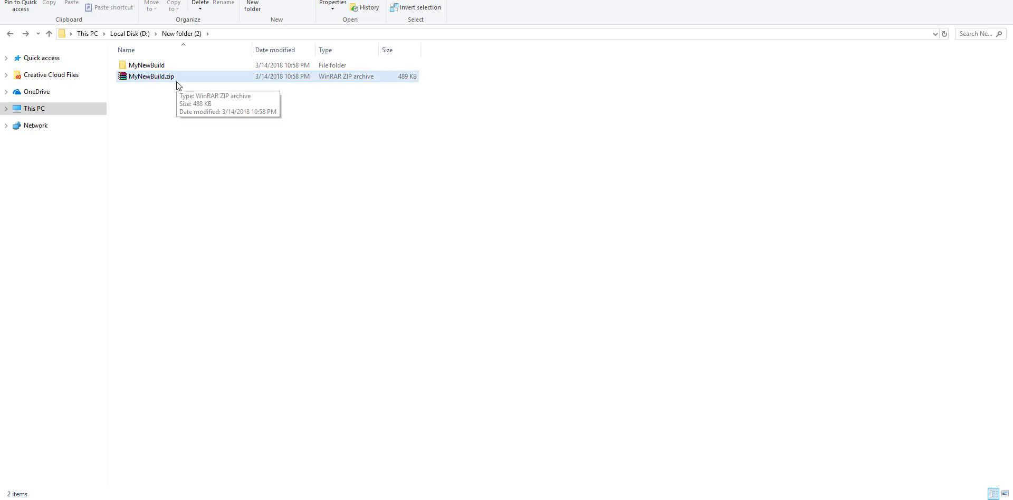
key("Down")
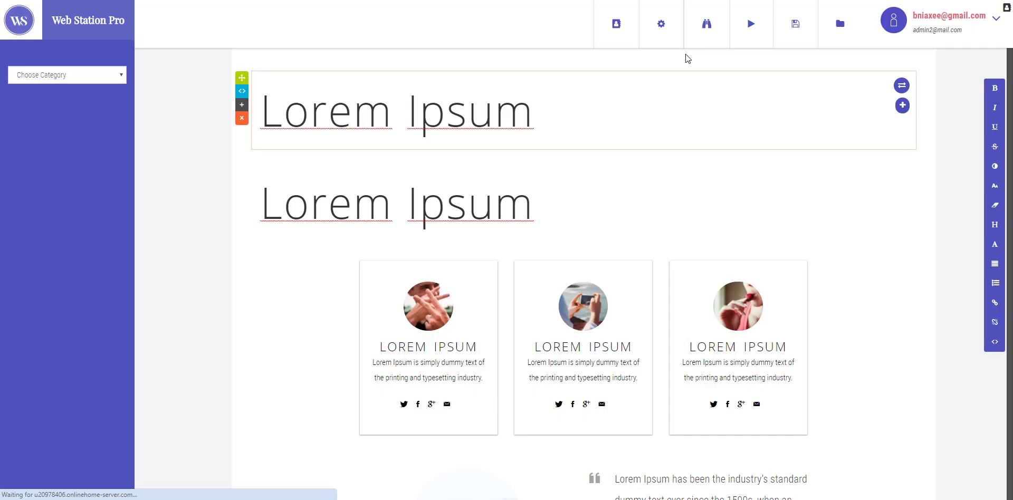
- Switch to Web Station Pro, find MyNewBuild among the exportable builds, and open its FTP upload form
left_click(751, 24)
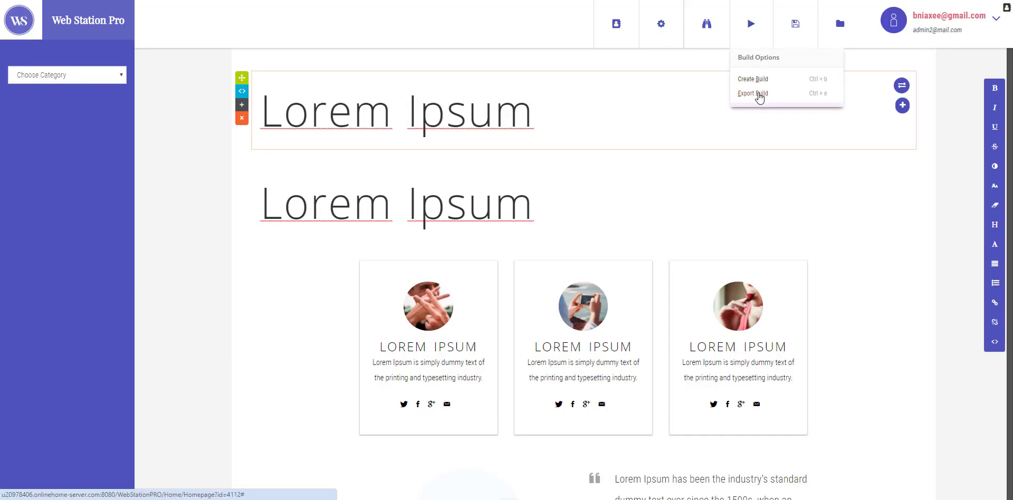
left_click(760, 94)
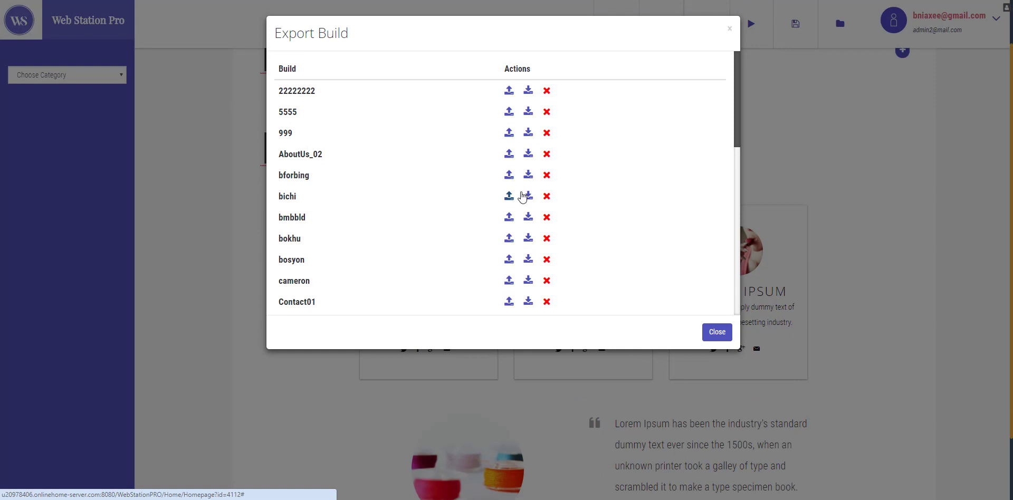
scroll(736, 127, "down", 2)
scroll(723, 222, "down", 5)
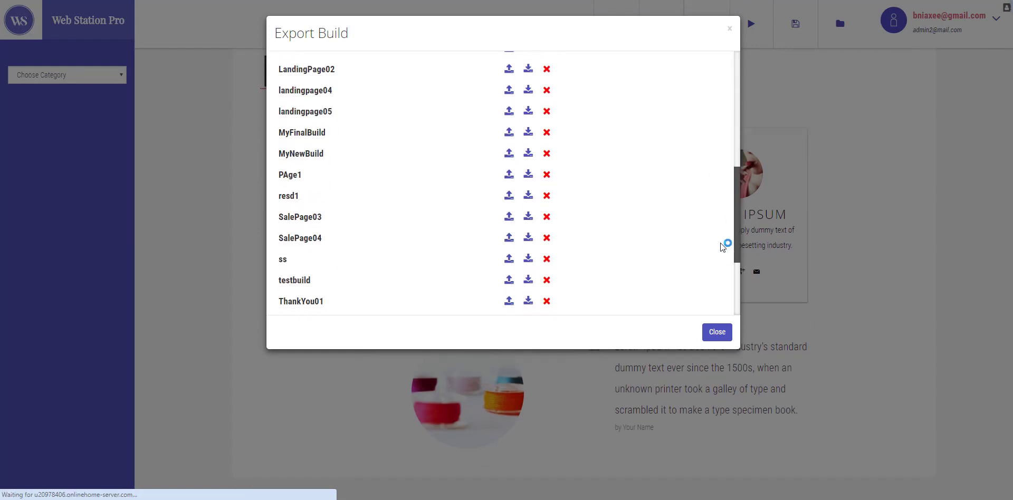
scroll(718, 227, "up", 3)
scroll(716, 217, "down", 1)
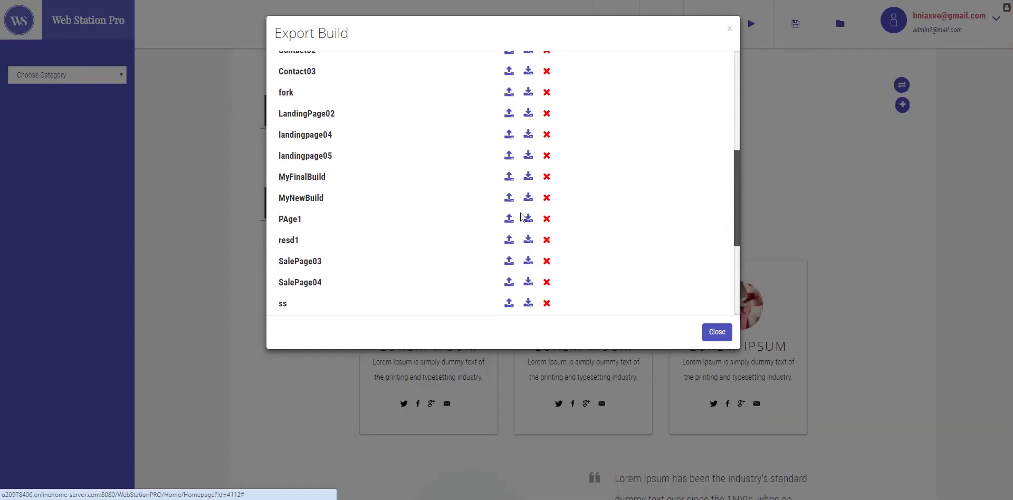
left_click(509, 198)
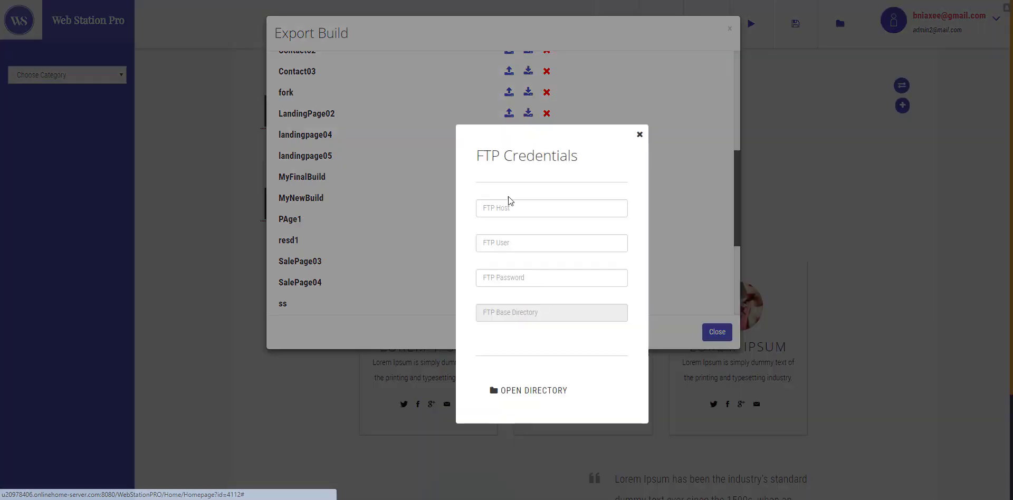
- Look over the FTP host, user and password fields without filling them in, and close the upload form and the build list
left_click(556, 207)
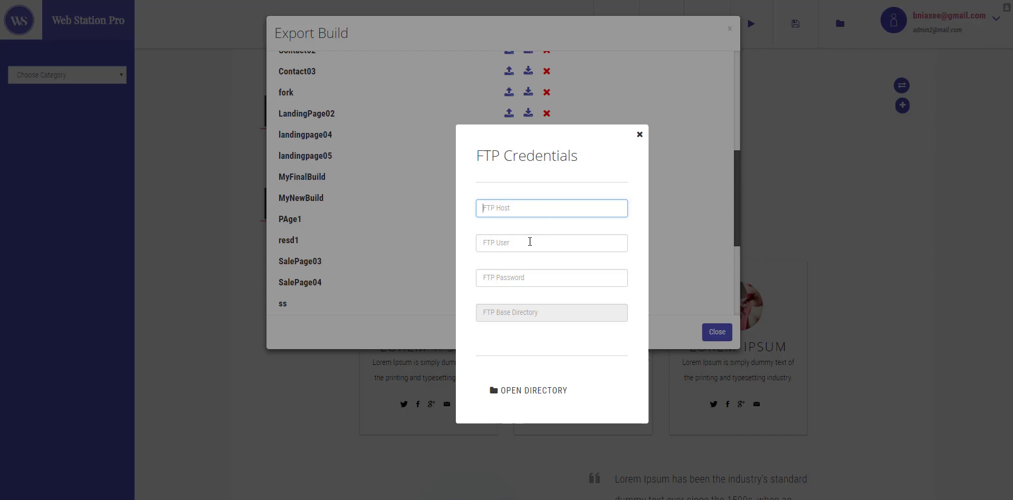
left_click(530, 243)
left_click(540, 279)
left_click(572, 347)
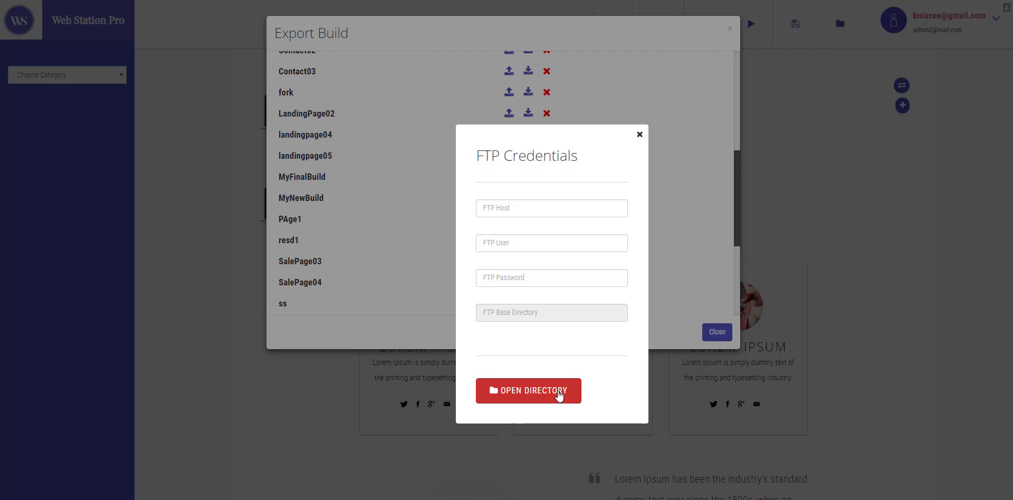
left_click(639, 134)
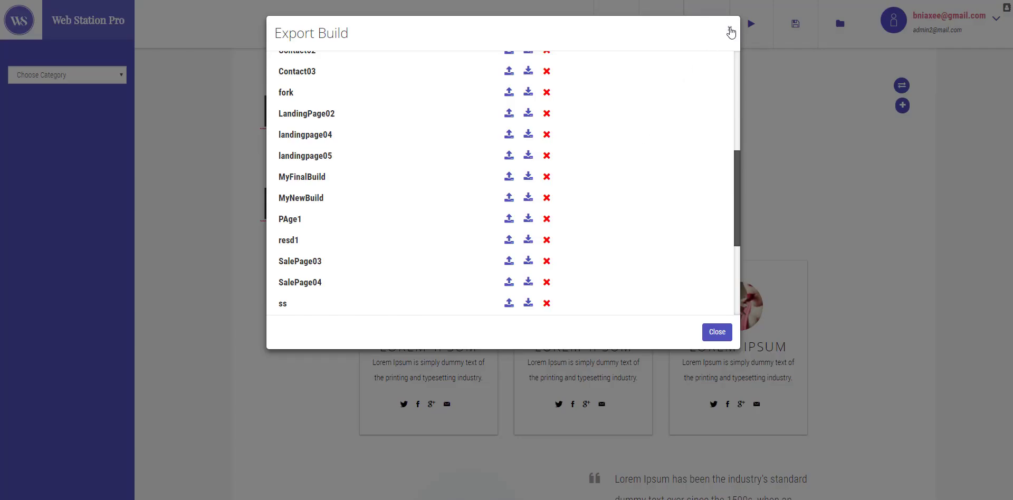
left_click(730, 32)
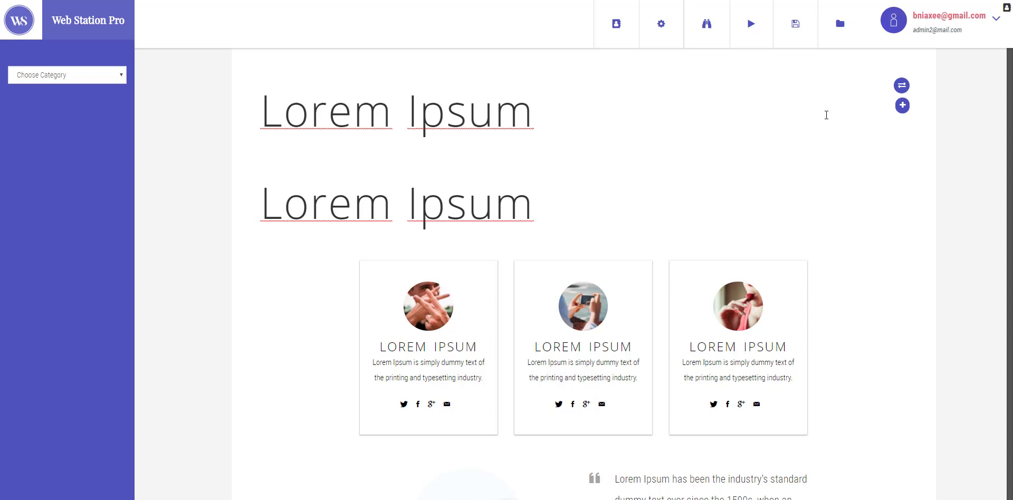
- View the API Key and Designo Pro Email fields in the settings and close them without entering anything
left_click(661, 23)
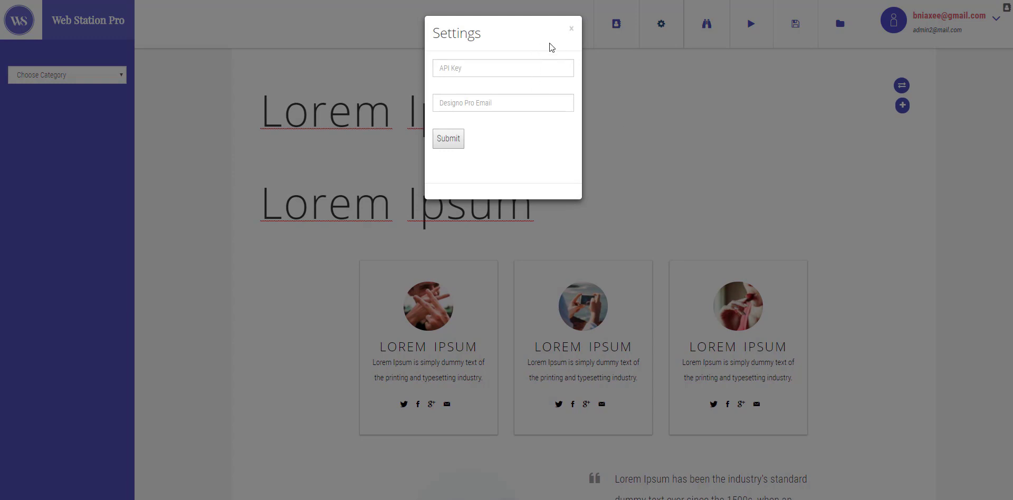
left_click(499, 74)
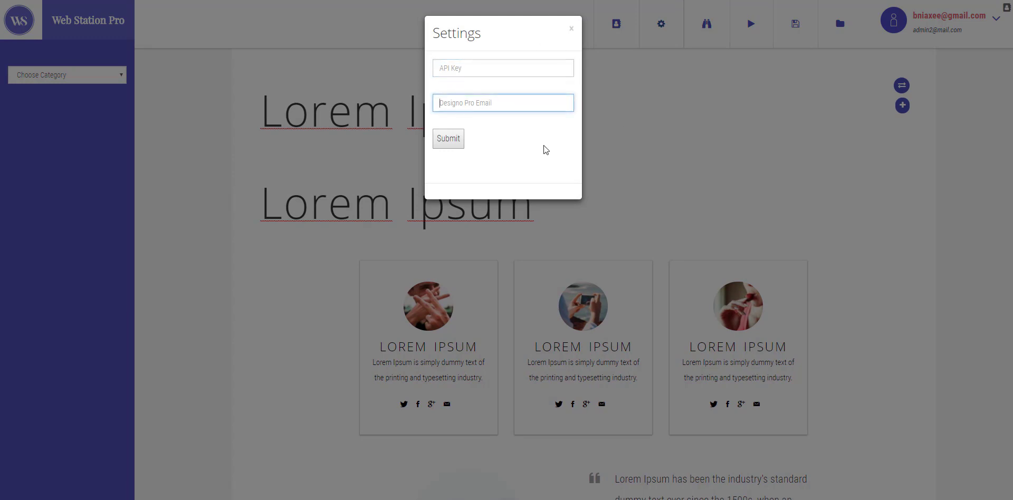
left_click(571, 30)
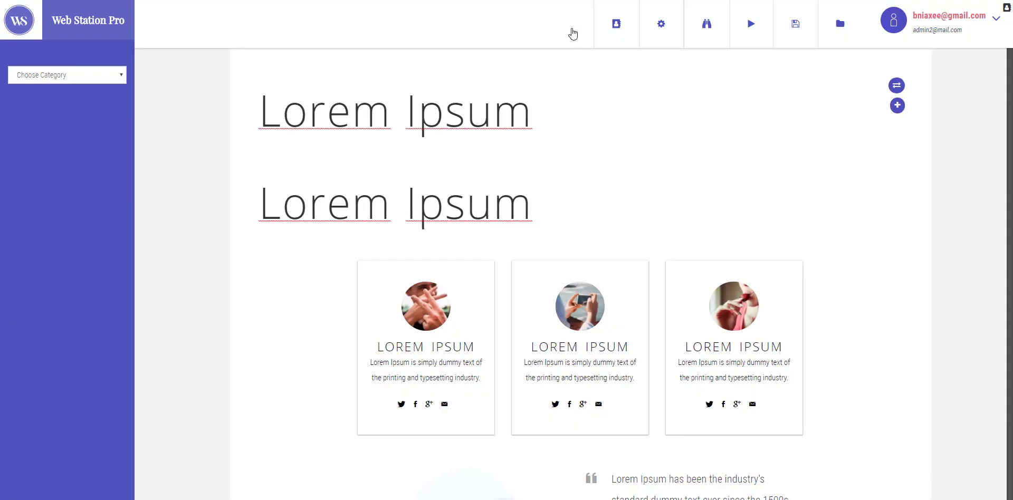
- Open the image options from the team cards, inspect the DesignoPro image search and its category choices, and close both without changing the image
left_click(678, 282)
left_click(583, 308)
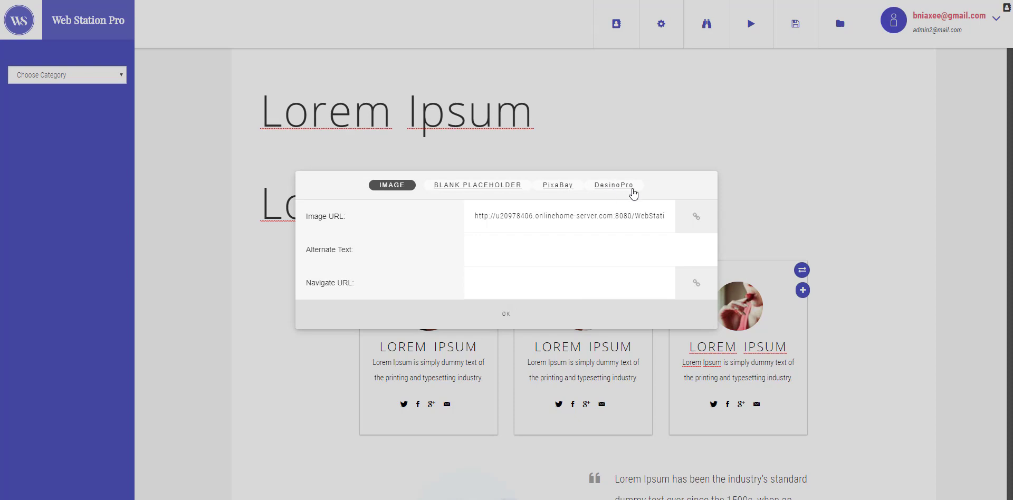
left_click(633, 195)
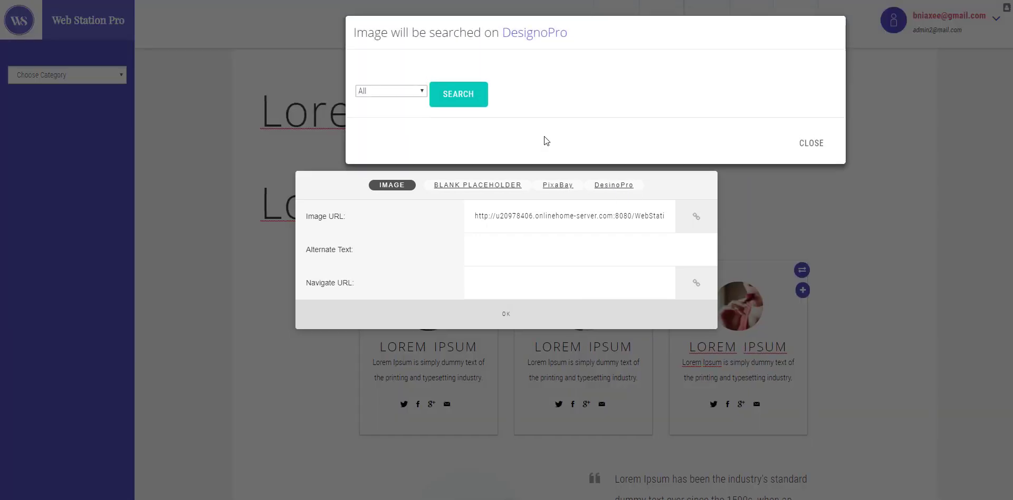
left_click(403, 92)
left_click(403, 93)
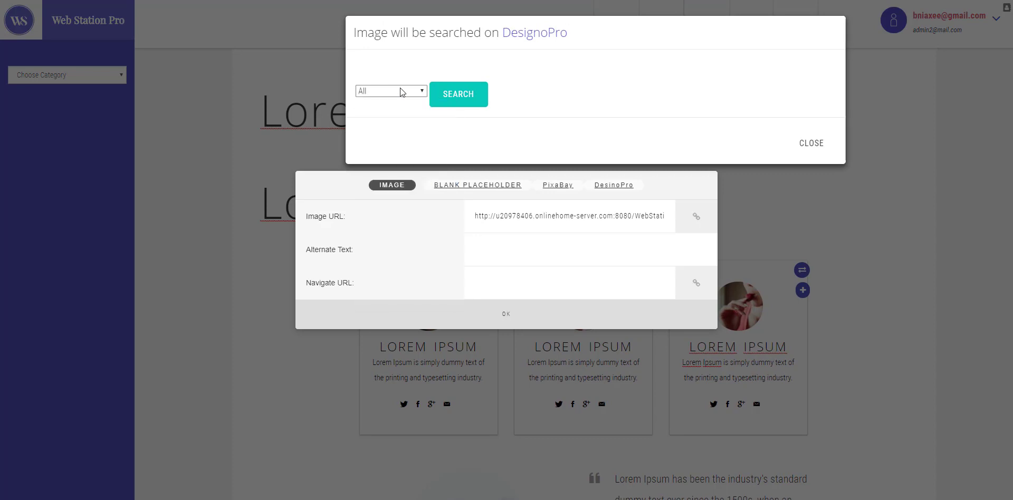
left_click(402, 93)
left_click(402, 93)
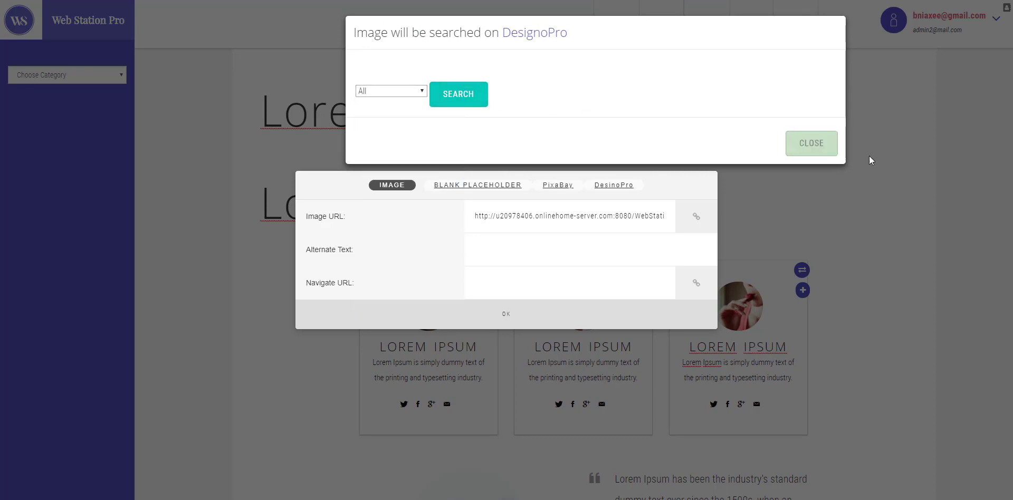
left_click(827, 147)
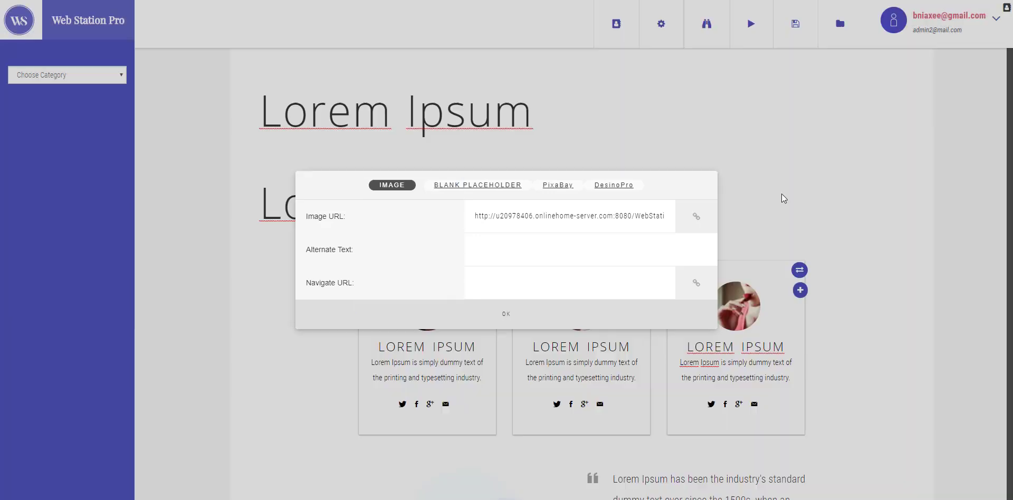
left_click(755, 207)
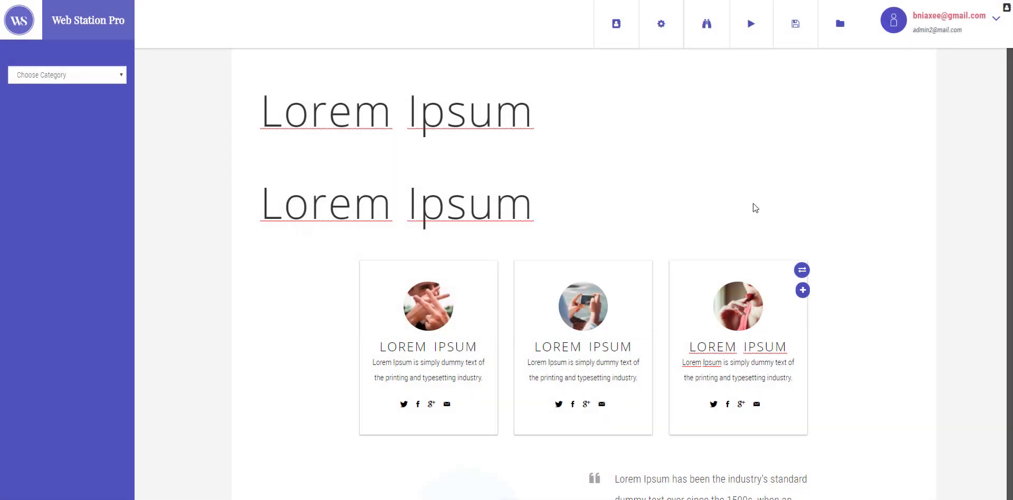